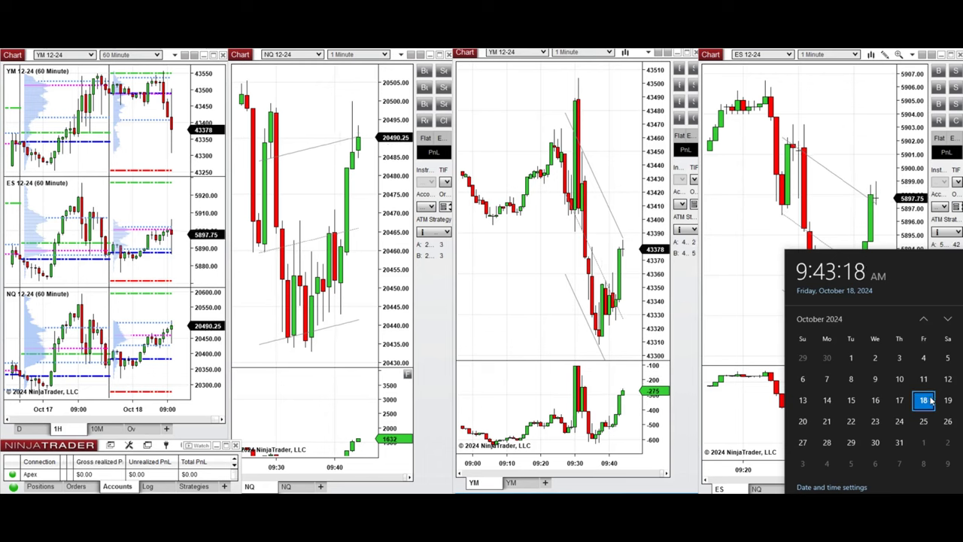
Step: Dismiss the calendar and review the YM, ES and NQ overview charts on the 60-minute and 10-minute timeframes
{"action": "left_click", "coordinate": [419, 366]}
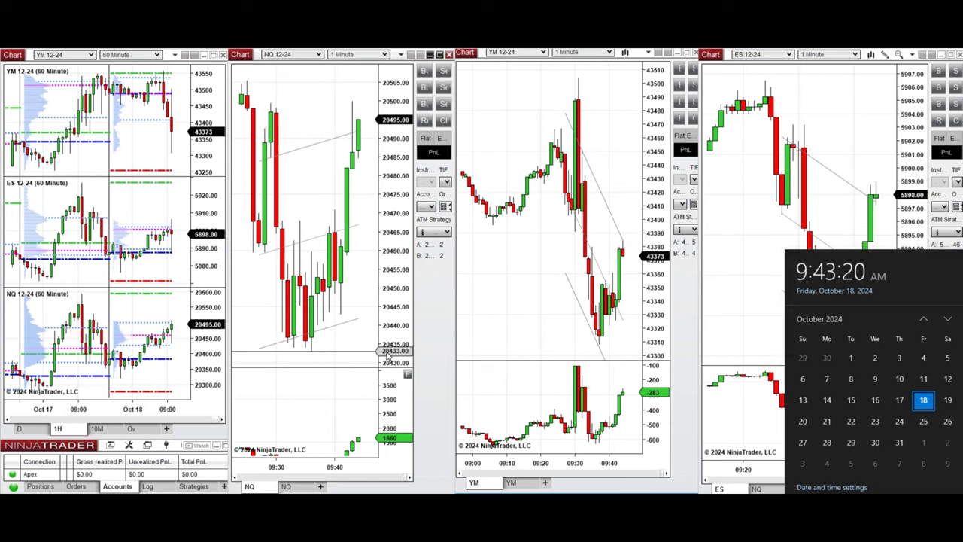
{"action": "left_click", "coordinate": [599, 277]}
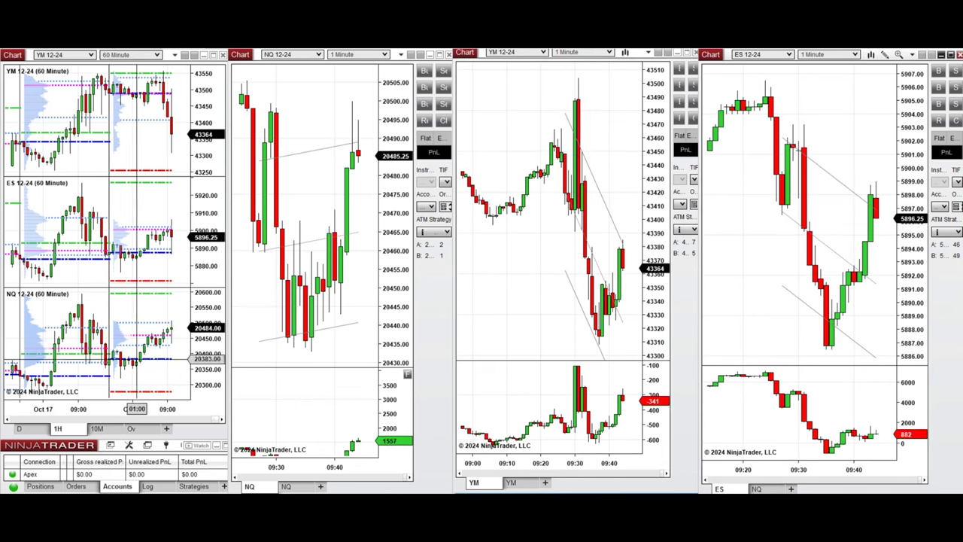
{"action": "left_click_drag", "start_coordinate": [135, 408], "coordinate": [107, 407]}
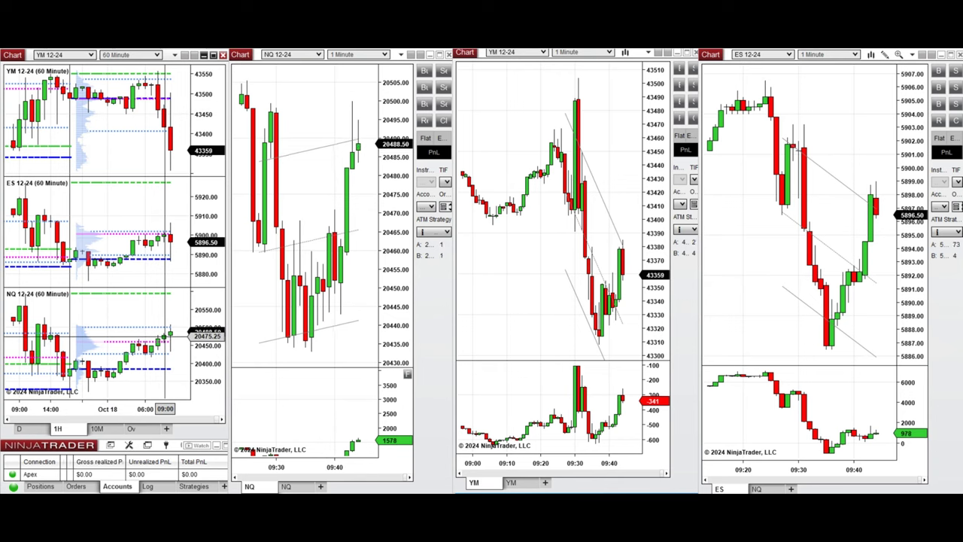
{"action": "left_click", "coordinate": [96, 429]}
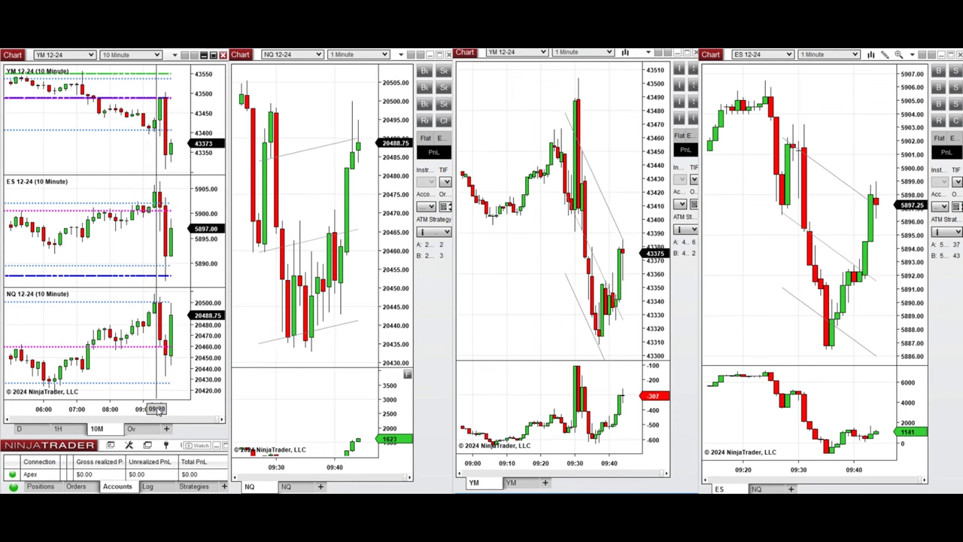
{"action": "left_click", "coordinate": [58, 429]}
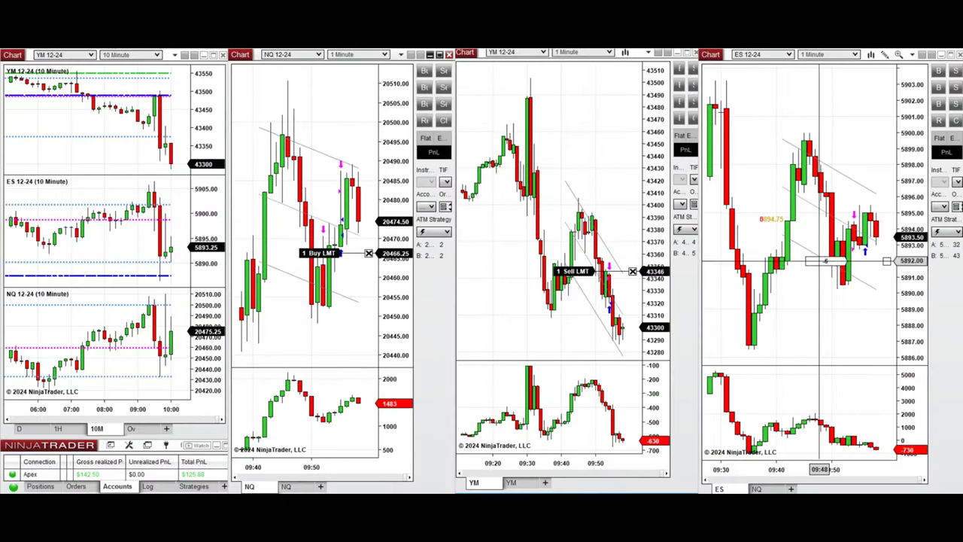
Step: Move the ES buy limit to 5891.00 and the sell stop of the NQ long position to 20447.00
{"action": "left_click_drag", "start_coordinate": [826, 261], "coordinate": [826, 277]}
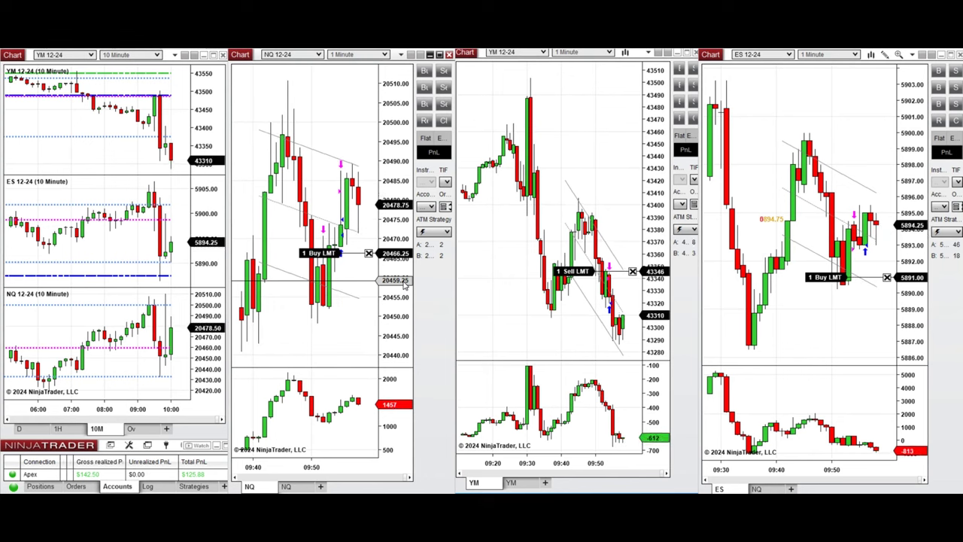
{"action": "left_click_drag", "start_coordinate": [269, 265], "coordinate": [269, 335]}
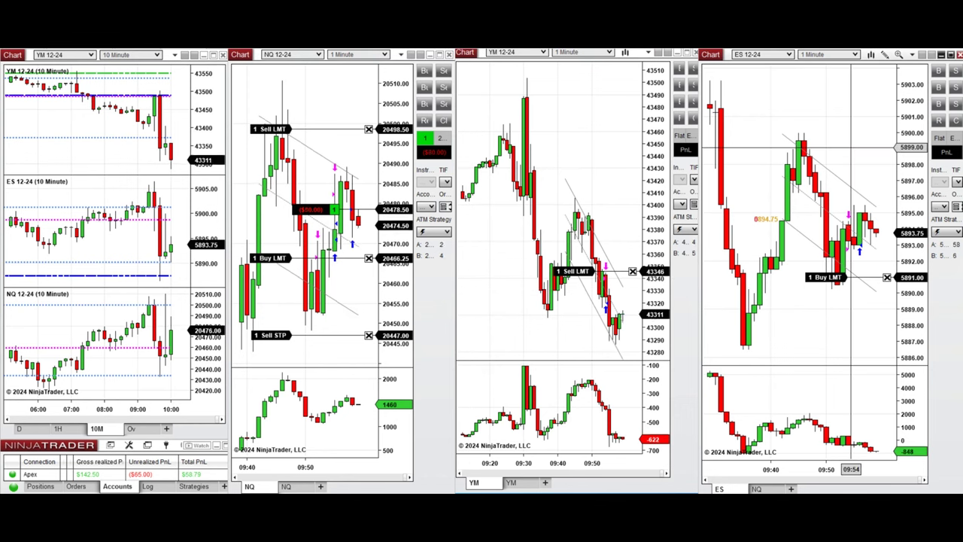
{"action": "left_click_drag", "start_coordinate": [787, 261], "coordinate": [788, 225]}
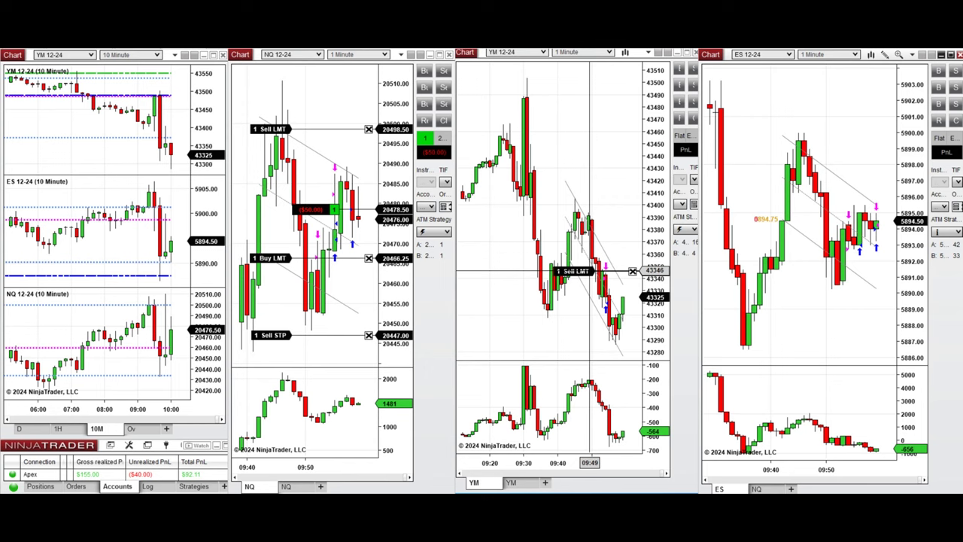
Step: Raise the YM sell limit to 43375, and lower the NQ buy limit to 20454.00 and sell stop to 20440.00
{"action": "left_click_drag", "start_coordinate": [588, 271], "coordinate": [588, 235]}
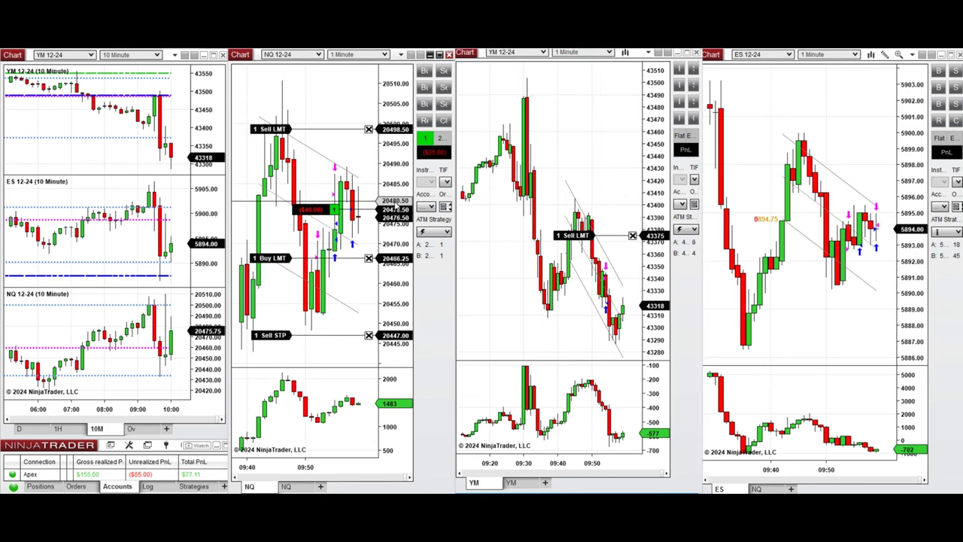
{"action": "left_click_drag", "start_coordinate": [275, 258], "coordinate": [273, 339]}
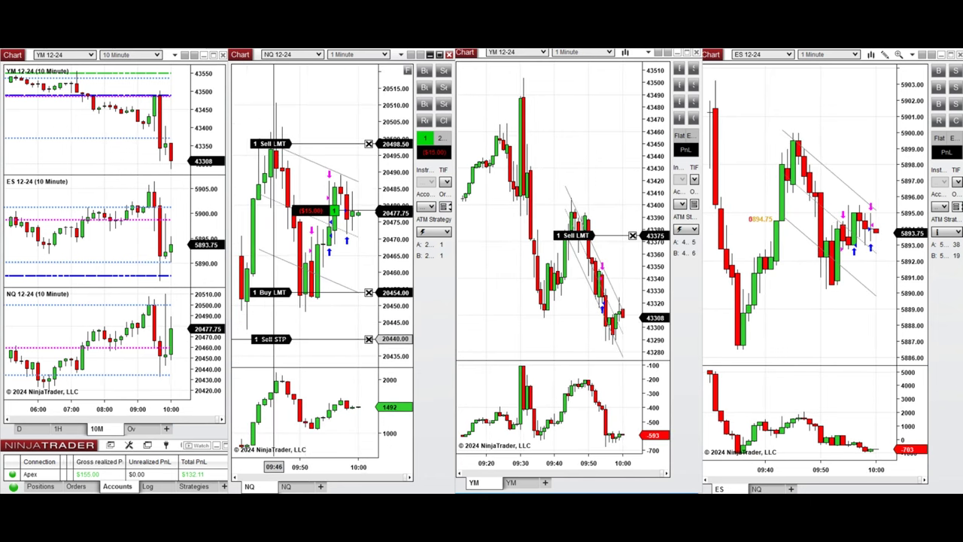
Step: Set the YM buy stop to 43327 and close the open NQ and YM positions
{"action": "left_click", "coordinate": [600, 159]}
{"action": "left_click_drag", "start_coordinate": [543, 274], "coordinate": [543, 285]}
{"action": "left_click", "coordinate": [443, 120]}
{"action": "left_click", "coordinate": [591, 167]}
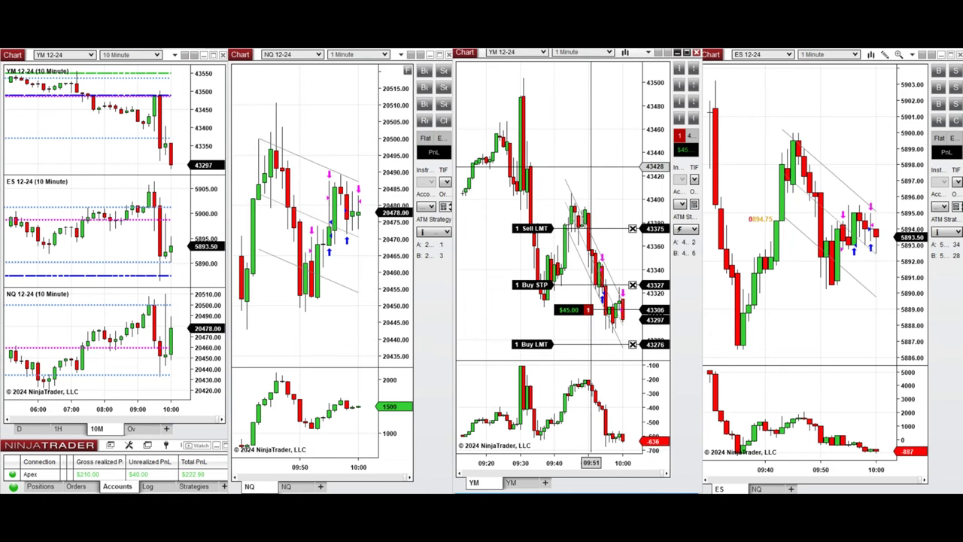
{"action": "key", "text": "c"}
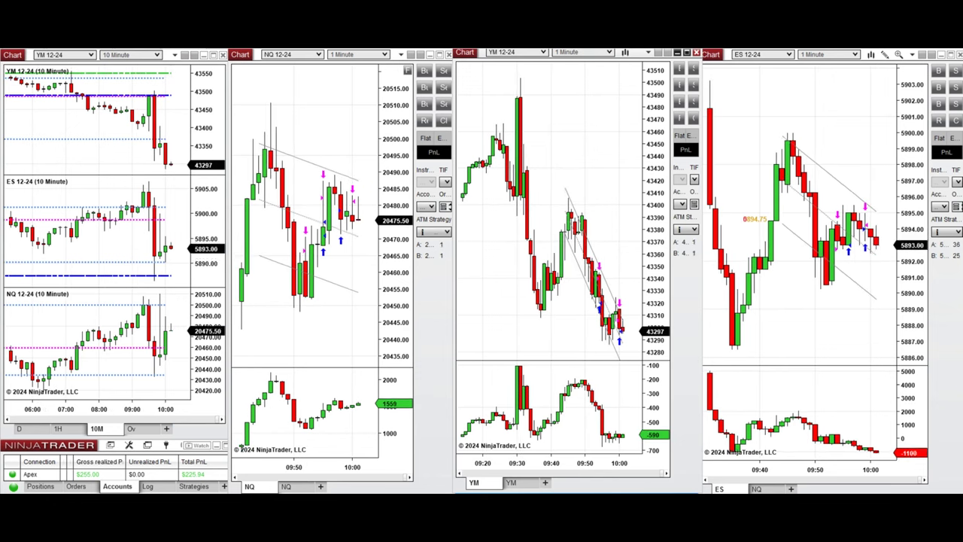
Step: Check the daily and 60-minute overview charts, and buy one contract each of NQ, YM and ES at market
{"action": "left_click", "coordinate": [19, 428]}
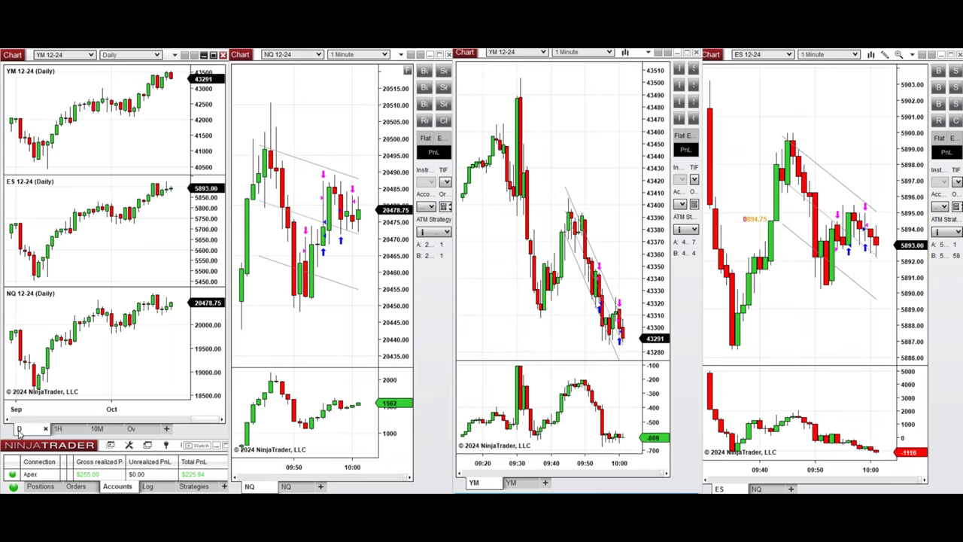
{"action": "left_click", "coordinate": [58, 429]}
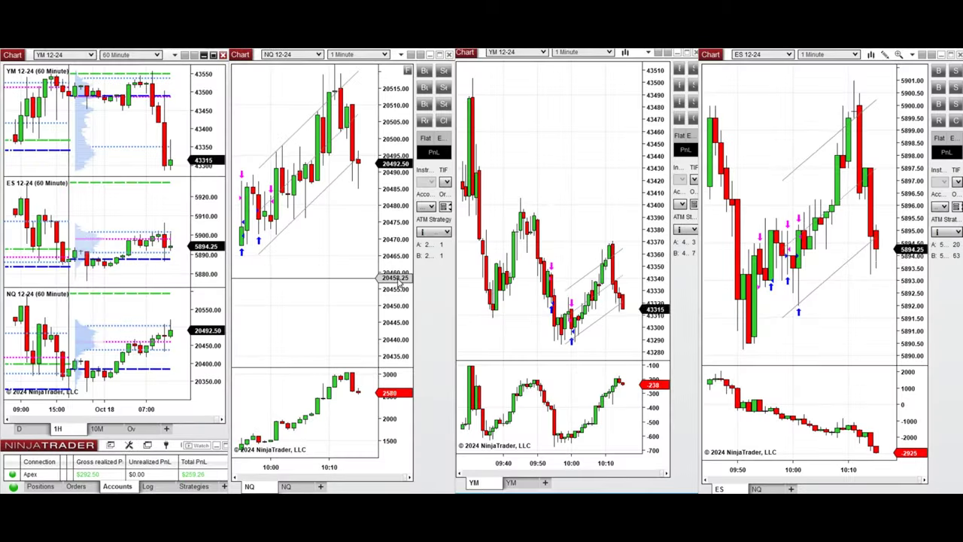
{"action": "left_click", "coordinate": [425, 71]}
{"action": "left_click", "coordinate": [680, 69]}
{"action": "left_click", "coordinate": [939, 71]}
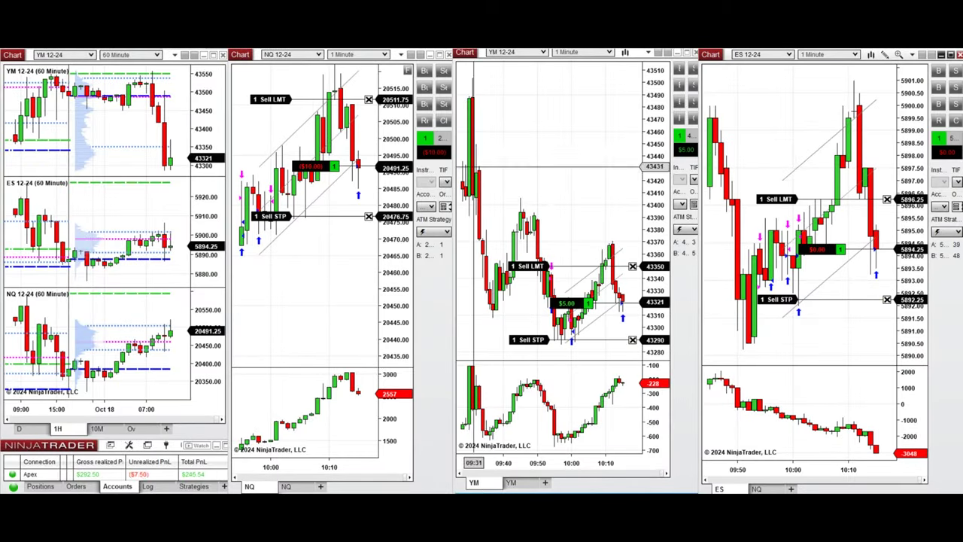
Step: Lower the sell stops to 20466.50 on NQ, 43278 on YM and 5890.25 on ES, and the ES sell limit to 5895.75
{"action": "left_click_drag", "start_coordinate": [280, 216], "coordinate": [280, 251]}
{"action": "left_click_drag", "start_coordinate": [526, 339], "coordinate": [527, 354]}
{"action": "left_click_drag", "start_coordinate": [785, 299], "coordinate": [787, 349]}
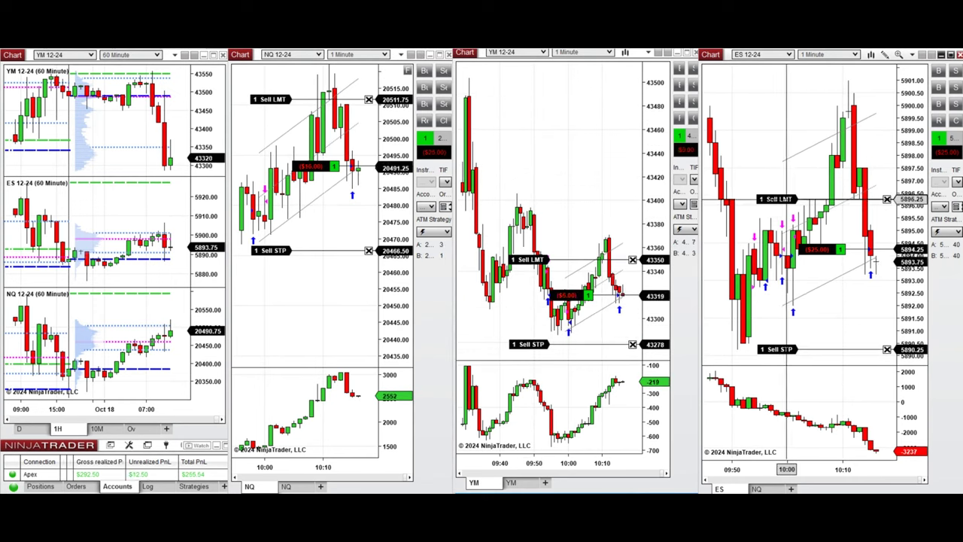
{"action": "left_click_drag", "start_coordinate": [787, 200], "coordinate": [788, 211]}
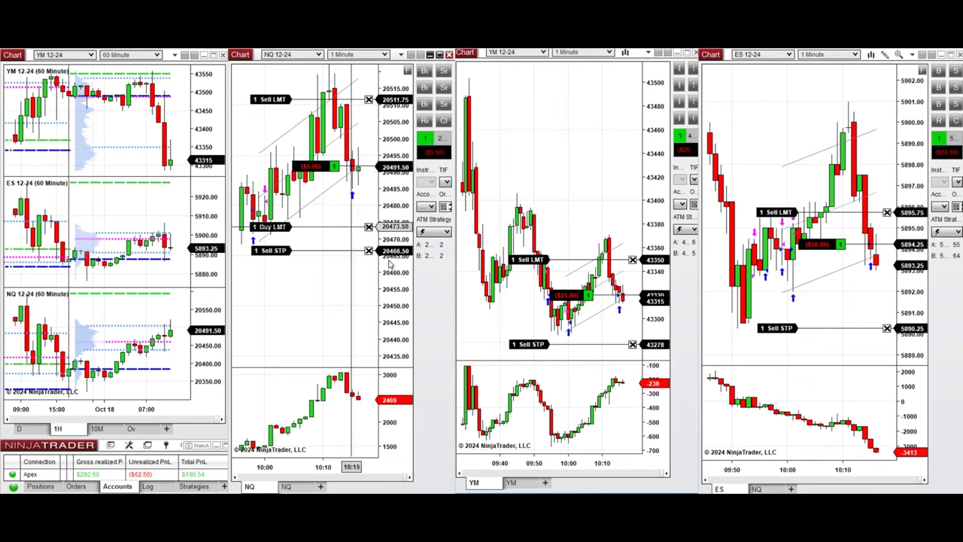
Step: Place one-contract buy limits at 20473.50 on NQ and 5891.00 on ES, and lower the ES sell stop slightly
{"action": "right_click", "coordinate": [804, 311]}
{"action": "left_click", "coordinate": [845, 151]}
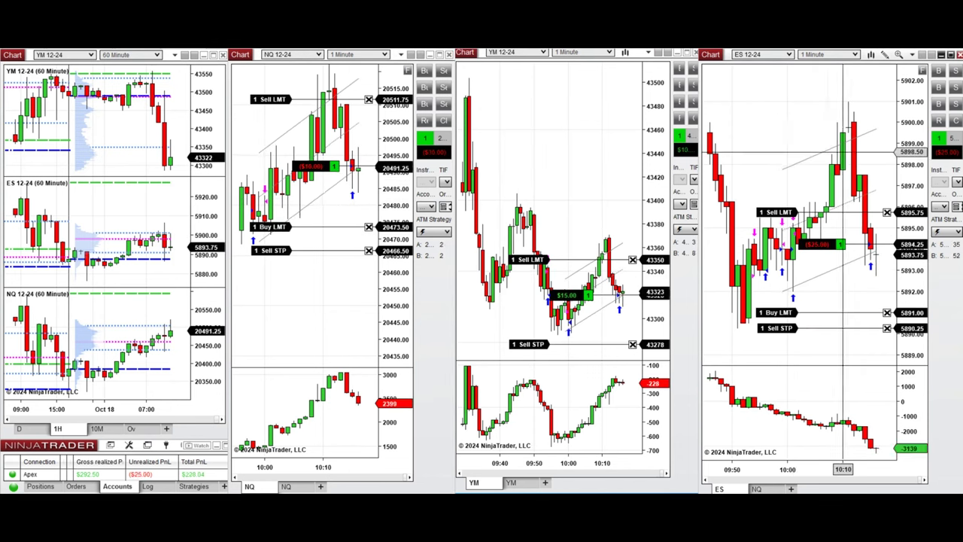
{"action": "left_click_drag", "start_coordinate": [791, 328], "coordinate": [791, 334]}
{"action": "left_click", "coordinate": [396, 120]}
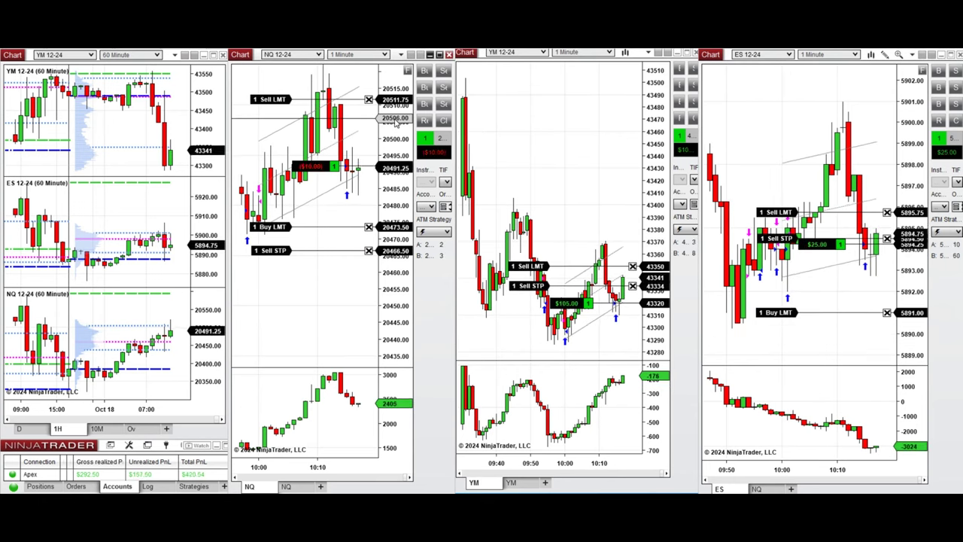
Step: Place a one-contract NQ sell limit at 20496.25, and replace the two-contract NQ long with a new one-contract long
{"action": "right_click", "coordinate": [377, 150]}
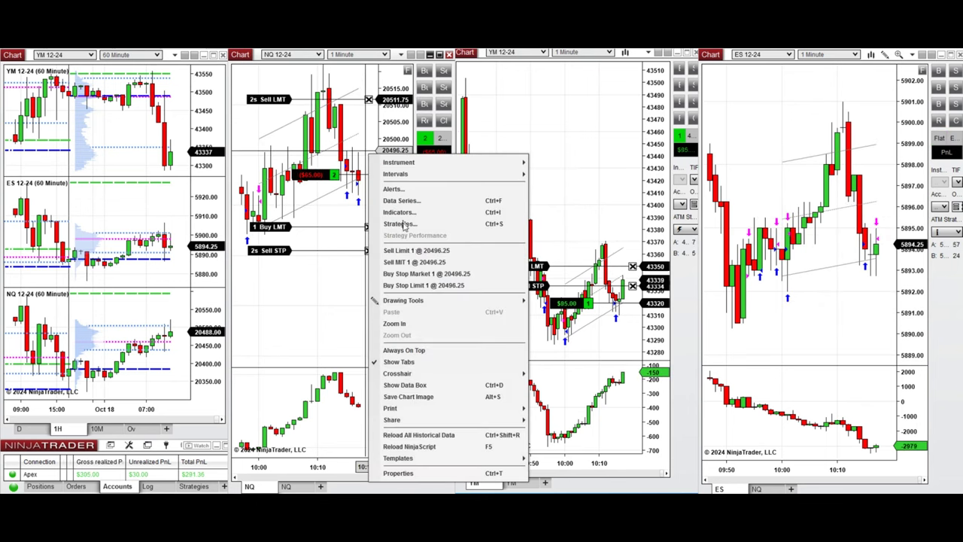
{"action": "left_click", "coordinate": [411, 242]}
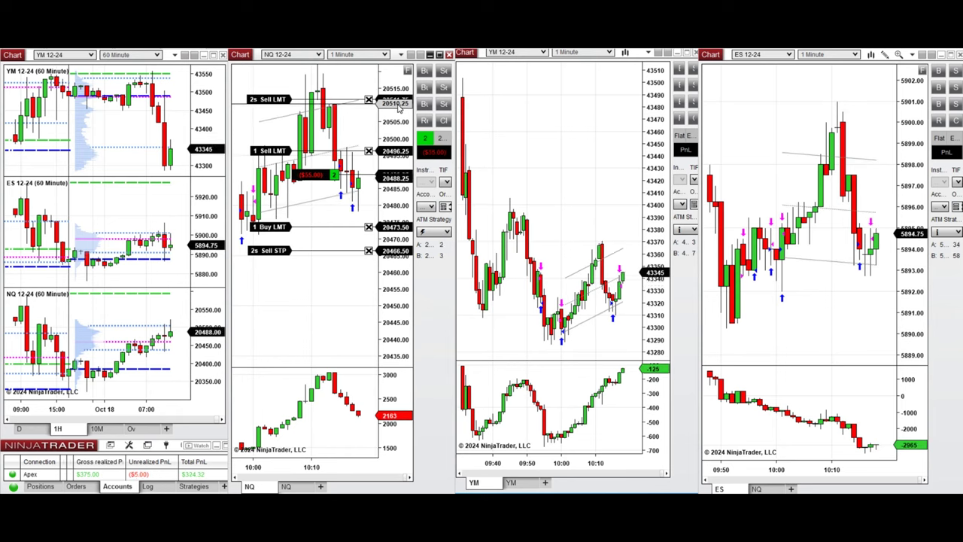
{"action": "key", "text": "F12"}
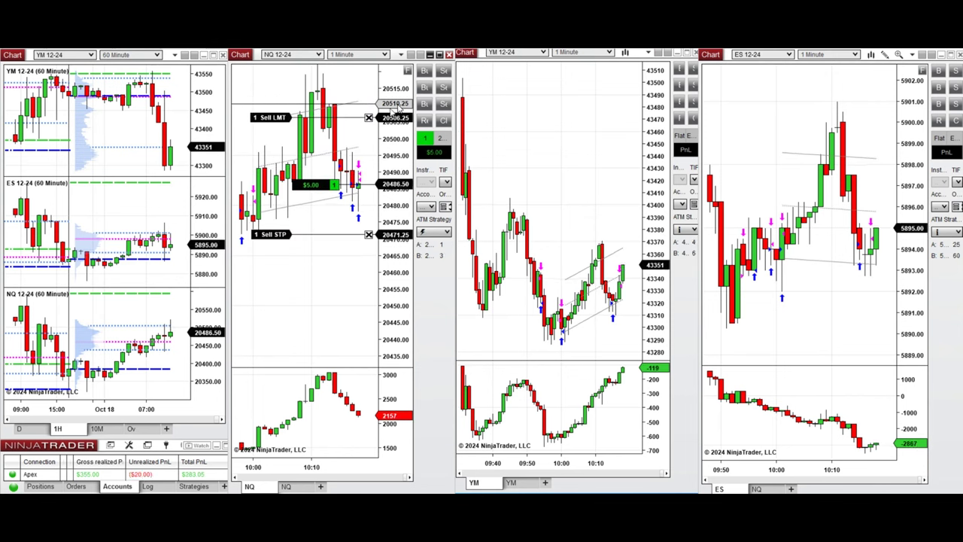
Step: Lower the NQ sell stop to 20465.75 and place a one-contract buy limit at 20473.50
{"action": "left_click_drag", "start_coordinate": [280, 235], "coordinate": [280, 253]}
{"action": "right_click", "coordinate": [358, 227]}
{"action": "left_click", "coordinate": [402, 180]}
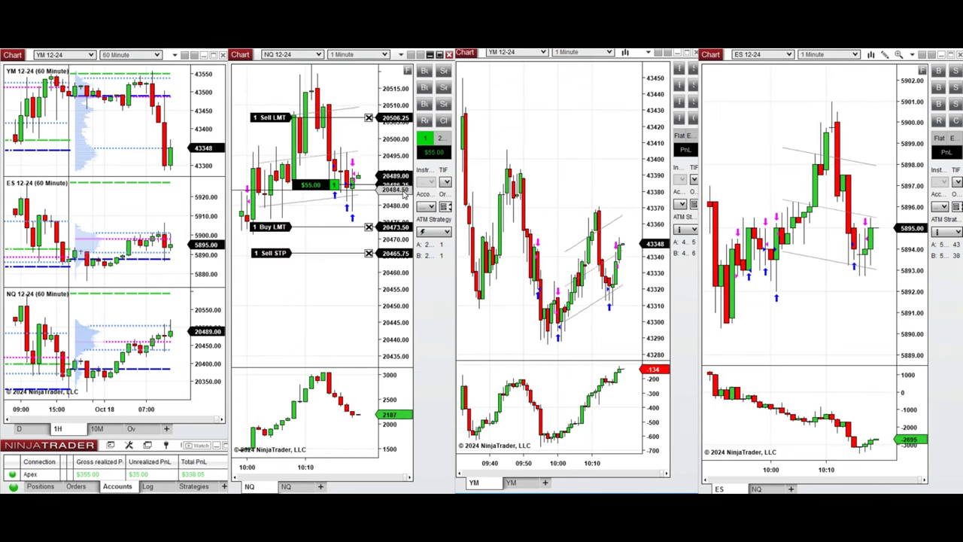
Step: Place a one-contract NQ sell limit at 20495.75 and raise the NQ buy limit slightly toward the price
{"action": "right_click", "coordinate": [366, 153]}
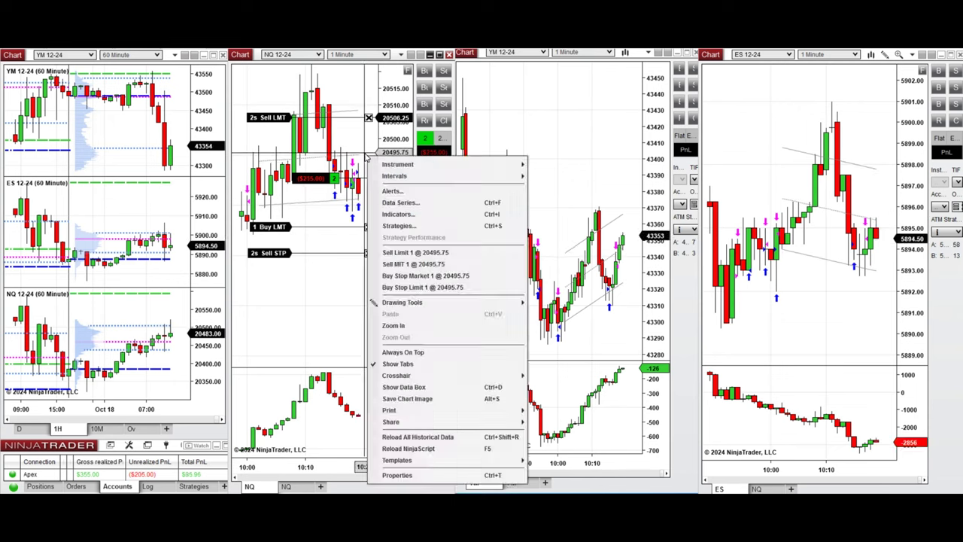
{"action": "left_click", "coordinate": [399, 255]}
{"action": "left_click_drag", "start_coordinate": [280, 227], "coordinate": [280, 219]}
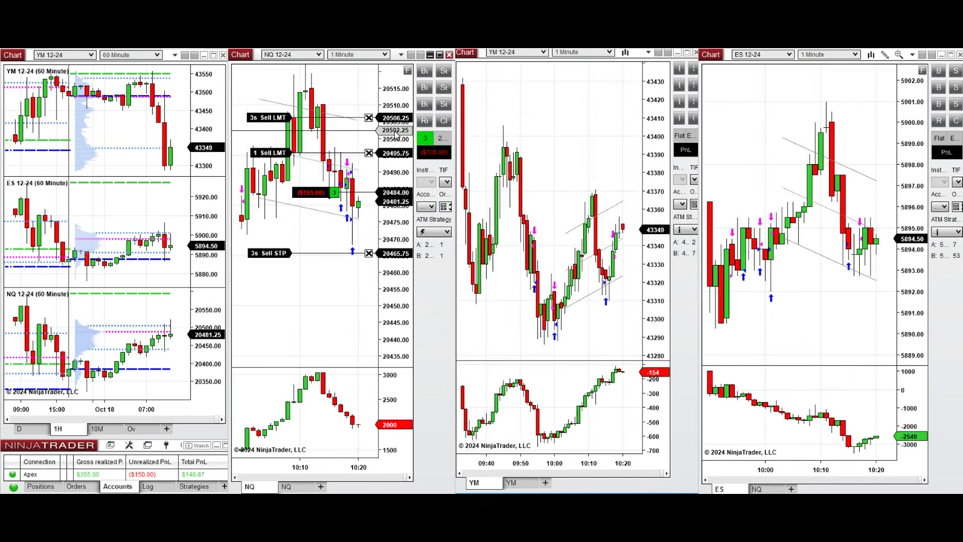
Step: Place a one-contract NQ sell limit at 20491.50 and raise the 20495.75 sell limit
{"action": "right_click", "coordinate": [361, 167]}
{"action": "left_click", "coordinate": [393, 264]}
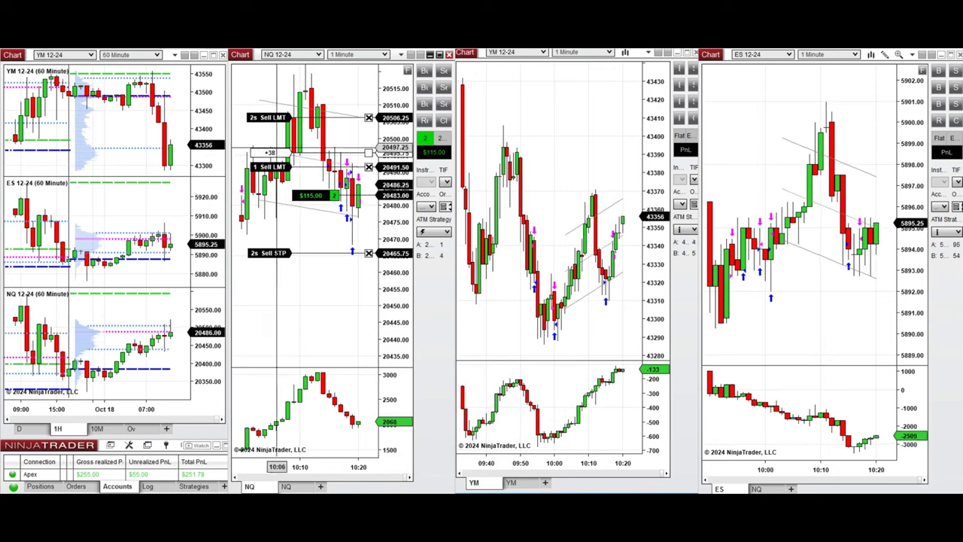
{"action": "left_click_drag", "start_coordinate": [277, 152], "coordinate": [278, 137]}
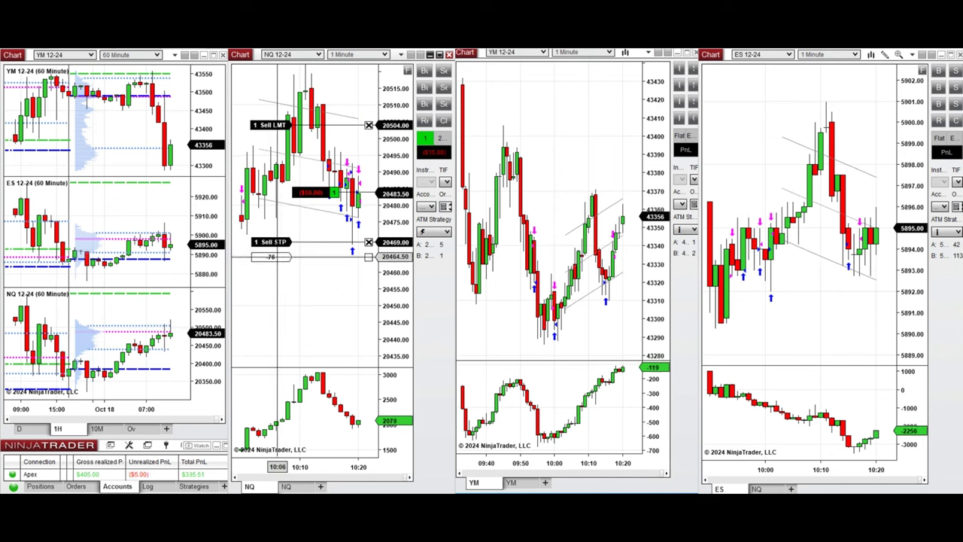
Step: Add one contract to the NQ long position
{"action": "right_click", "coordinate": [809, 237]}
{"action": "left_click", "coordinate": [401, 282]}
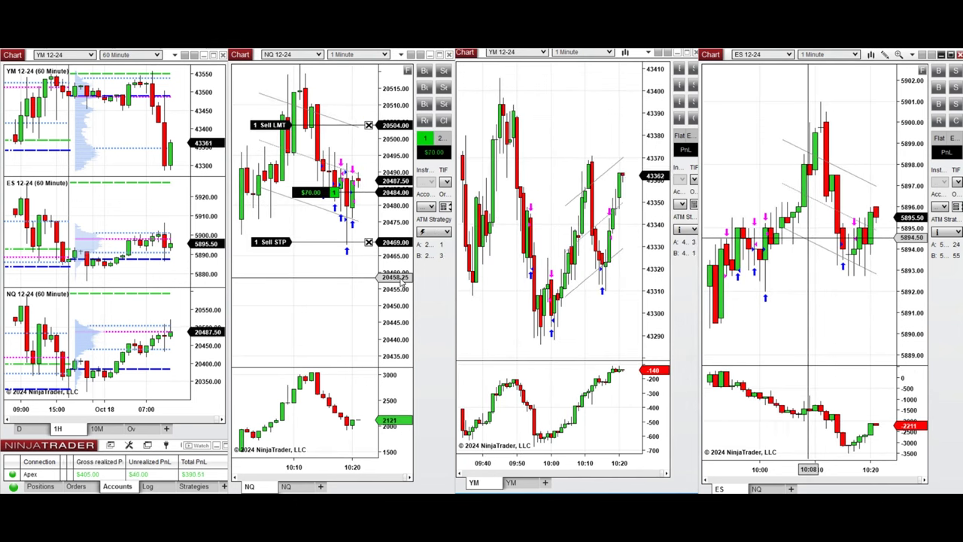
{"action": "left_click", "coordinate": [370, 210]}
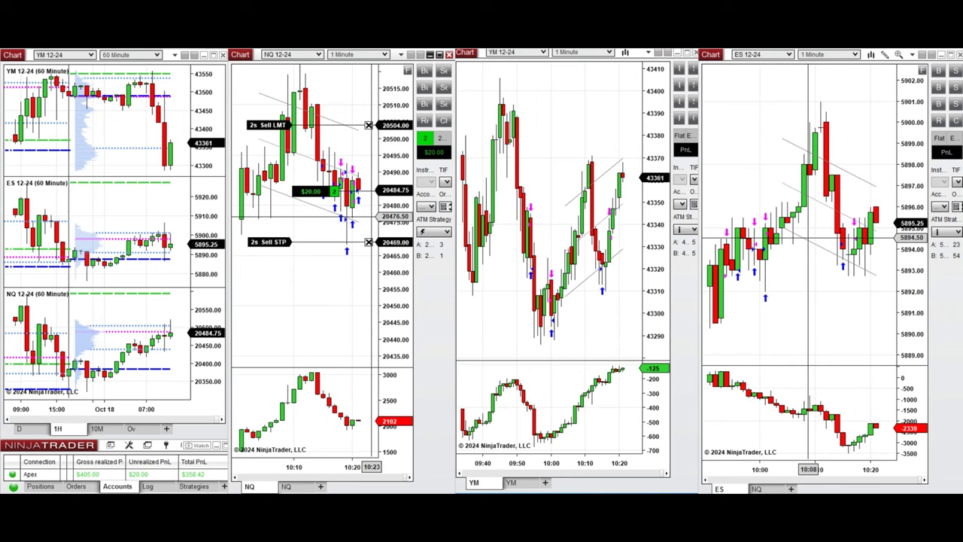
Step: Place one-contract NQ limits to buy at 20476.50 and sell at 20495.50, and lower the sell stop to 20462.75
{"action": "right_click", "coordinate": [372, 217]}
{"action": "left_click", "coordinate": [429, 264]}
{"action": "left_click_drag", "start_coordinate": [315, 241], "coordinate": [314, 262]}
{"action": "right_click", "coordinate": [351, 153]}
{"action": "left_click", "coordinate": [444, 254]}
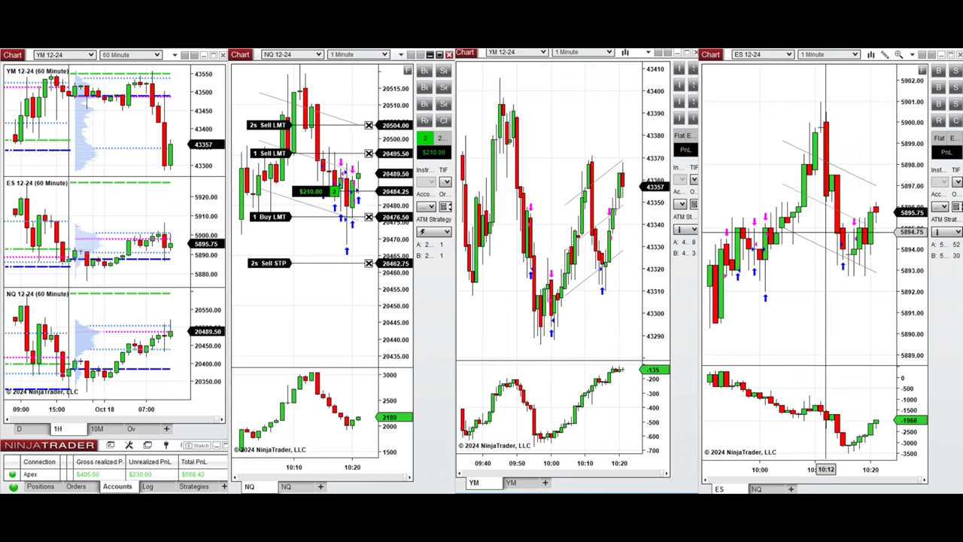
Step: Buy one ES contract at market, with its sell limit at 5897.25 and its sell stop at 5892.00
{"action": "left_click", "coordinate": [939, 70]}
{"action": "left_click_drag", "start_coordinate": [780, 170], "coordinate": [779, 181]}
{"action": "left_click_drag", "start_coordinate": [775, 255], "coordinate": [775, 291]}
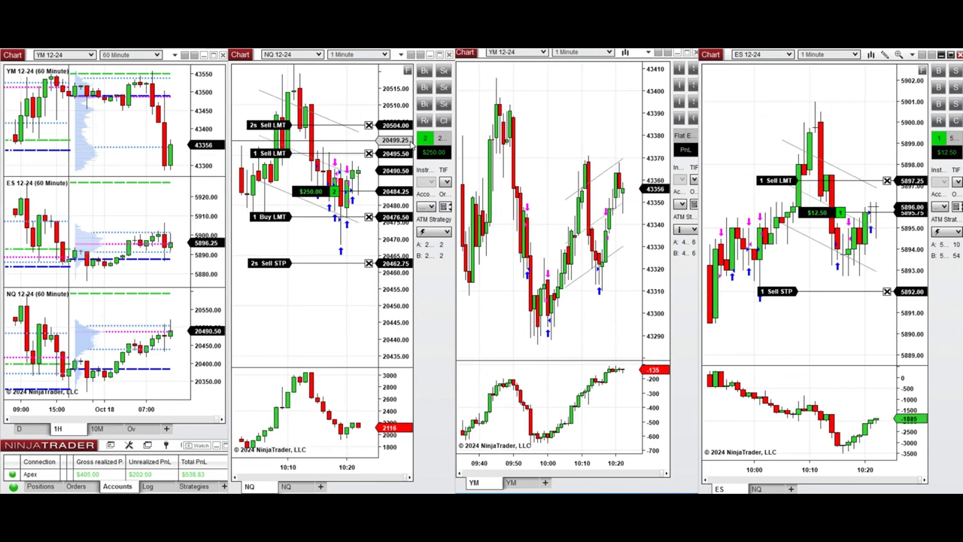
Step: Close the open ES and NQ long positions
{"action": "key", "text": "ctrl+f"}
{"action": "left_click", "coordinate": [400, 132]}
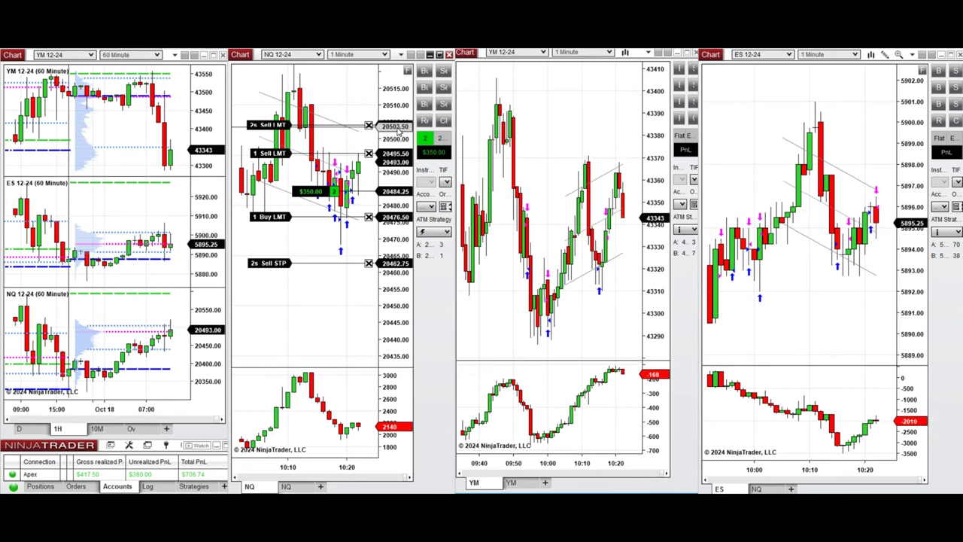
{"action": "key", "text": "ctrl+f"}
Step: Place a one-contract NQ buy limit at 20482.00 and raise it to 20485.25
{"action": "right_click", "coordinate": [372, 198]}
{"action": "left_click", "coordinate": [396, 261]}
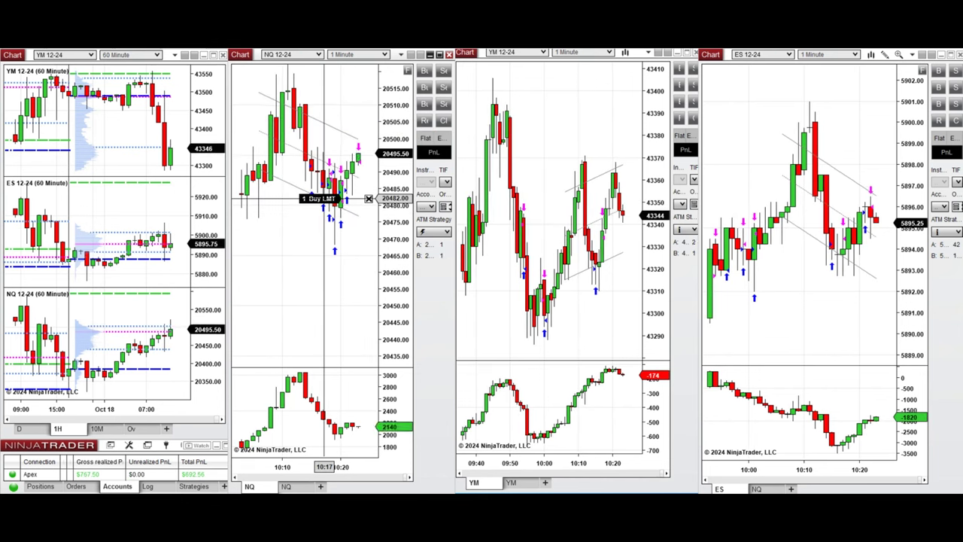
{"action": "left_click_drag", "start_coordinate": [325, 198], "coordinate": [325, 187]}
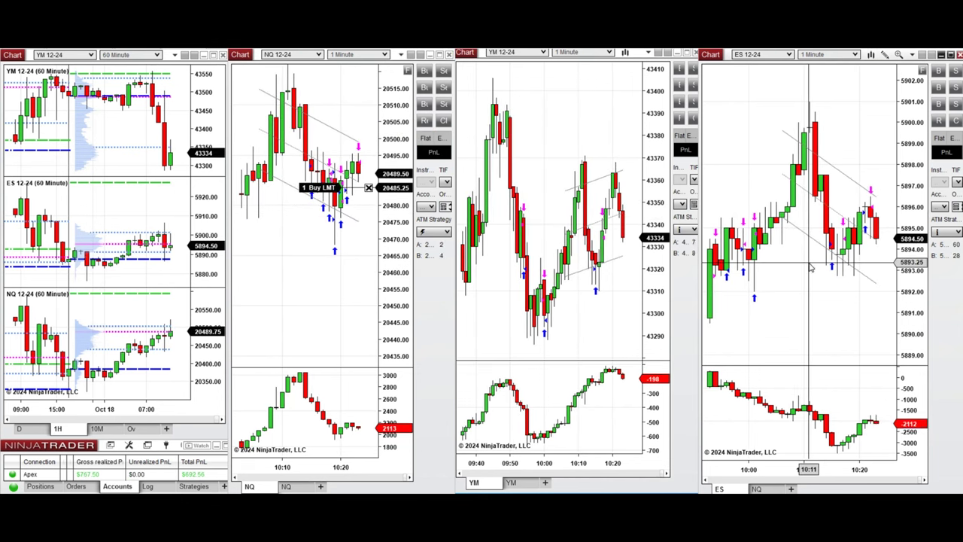
Step: Place a one-contract ES buy limit at 5893.25 and lower the NQ buy limit slightly
{"action": "right_click", "coordinate": [810, 264]}
{"action": "left_click", "coordinate": [799, 261]}
{"action": "mouse_move", "coordinate": [322, 188]}
{"action": "left_mouse_down"}
{"action": "mouse_move", "coordinate": [323, 211]}
{"action": "mouse_move", "coordinate": [329, 190]}
{"action": "left_mouse_up"}
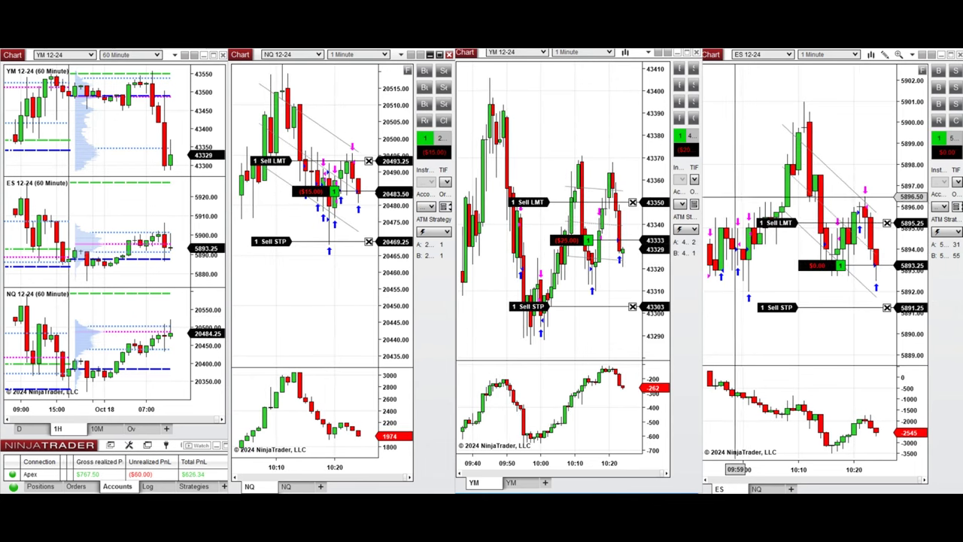
Step: Lower the ES sell limit to 5894.75, the YM sell stop to 43289 and the NQ sell stop to 20462.50
{"action": "left_click_drag", "start_coordinate": [775, 223], "coordinate": [776, 233]}
{"action": "left_click_drag", "start_coordinate": [529, 306], "coordinate": [528, 338]}
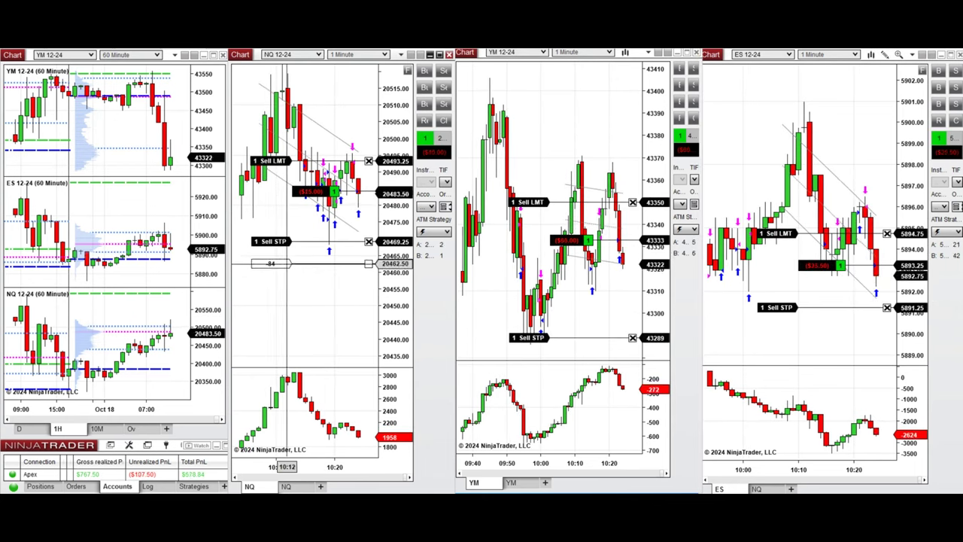
{"action": "left_click", "coordinate": [286, 264]}
Step: Place a one-contract NQ buy limit at 20470.00 and close the open NQ long position
{"action": "right_click", "coordinate": [336, 238]}
{"action": "left_click", "coordinate": [368, 260]}
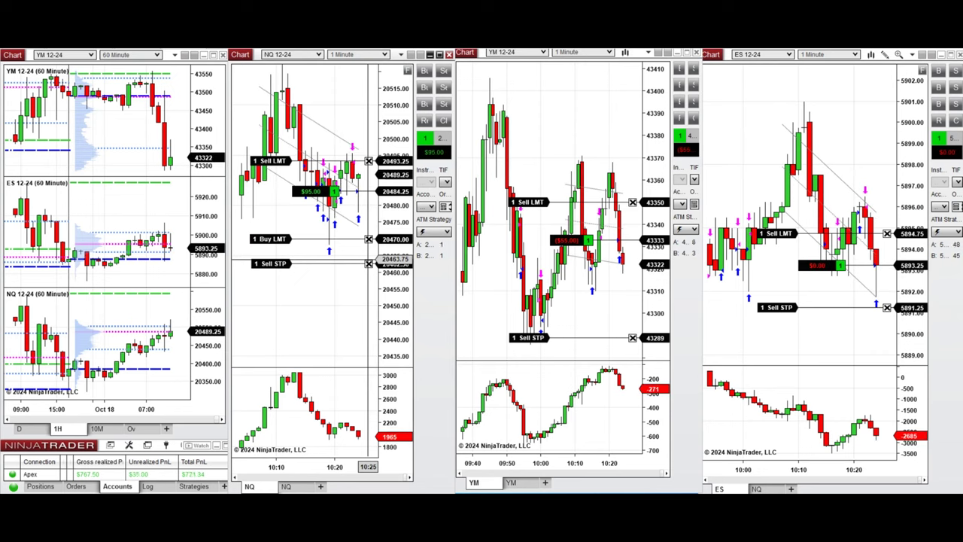
{"action": "left_click", "coordinate": [444, 121]}
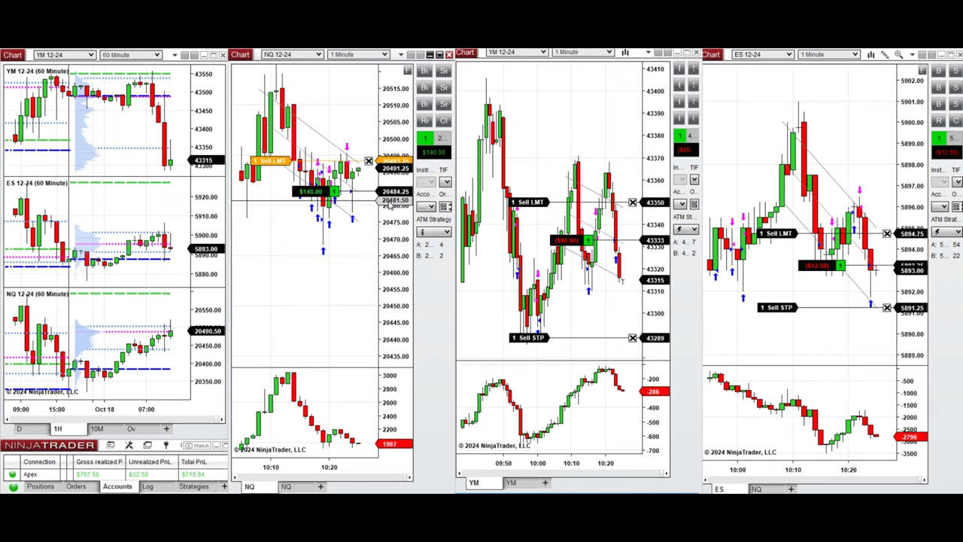
Step: Lower the YM sell stop to 43283 and the YM sell limit to 43341
{"action": "left_click_drag", "start_coordinate": [537, 338], "coordinate": [537, 350]}
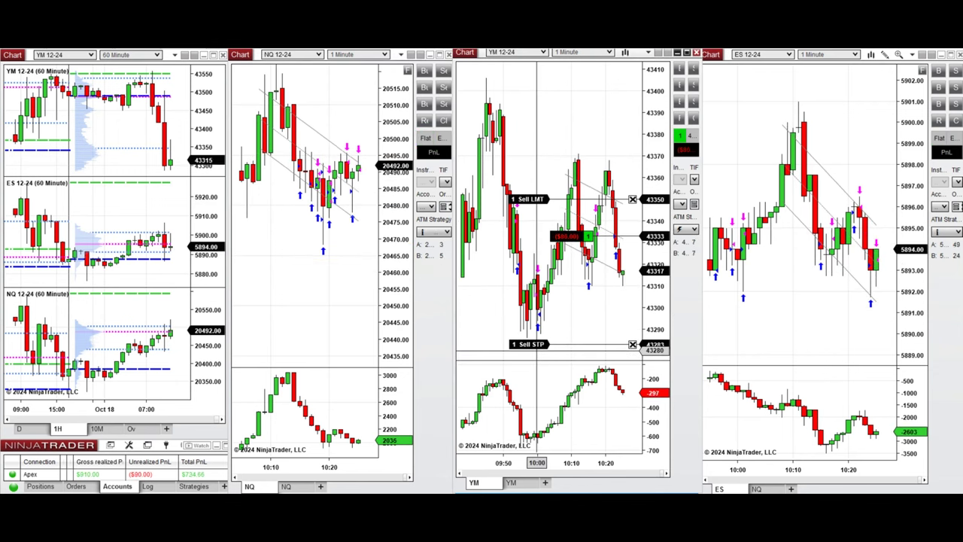
{"action": "left_click_drag", "start_coordinate": [531, 199], "coordinate": [530, 219]}
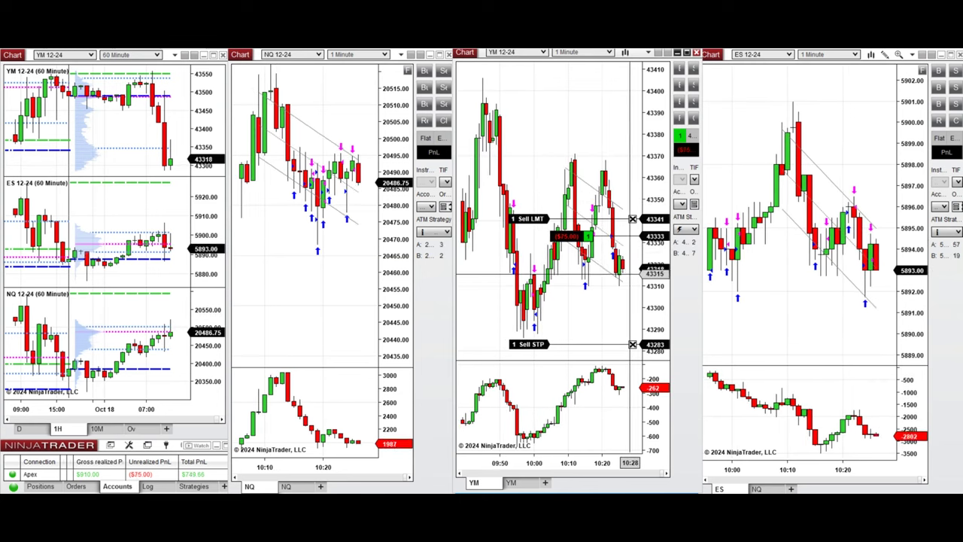
Step: Add a second contract to the YM long position and place a one-contract YM sell limit at 43332
{"action": "right_click", "coordinate": [631, 275]}
{"action": "left_click", "coordinate": [681, 149]}
{"action": "right_click", "coordinate": [579, 238]}
{"action": "left_click", "coordinate": [629, 174]}
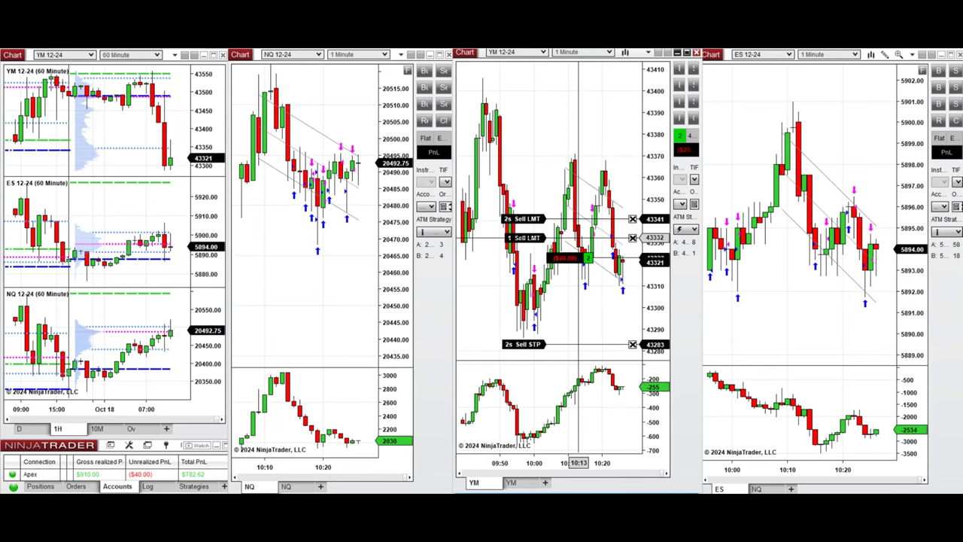
Step: Buy one NQ contract at market, with its sell limit at 20503.00 and its sell stop at 20462.50
{"action": "left_click", "coordinate": [424, 71]}
{"action": "left_click_drag", "start_coordinate": [289, 88], "coordinate": [289, 129]}
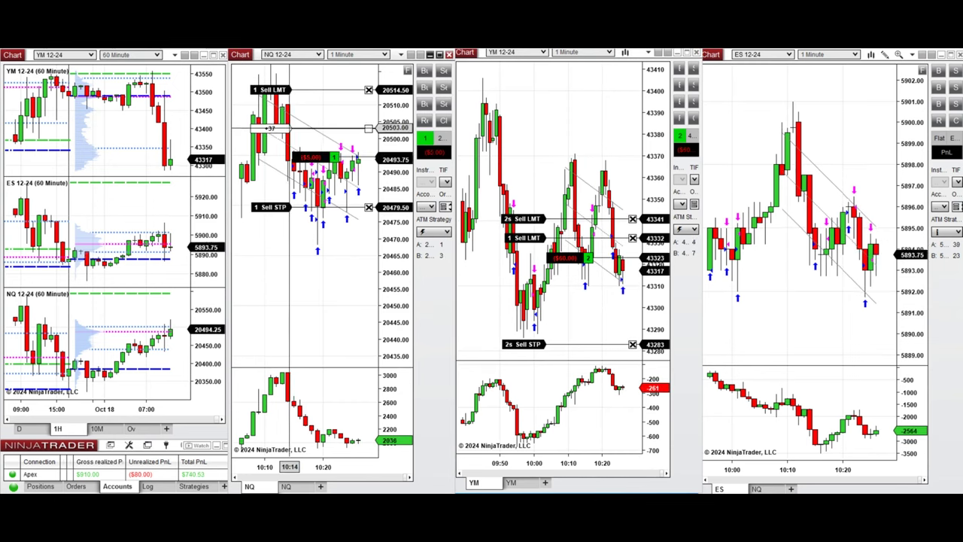
{"action": "left_click_drag", "start_coordinate": [279, 207], "coordinate": [279, 263]}
Step: Place a one-contract NQ buy limit at 20478.75 and raise the upper YM sell limit to about 43348
{"action": "right_click", "coordinate": [344, 210]}
{"action": "left_click", "coordinate": [369, 264]}
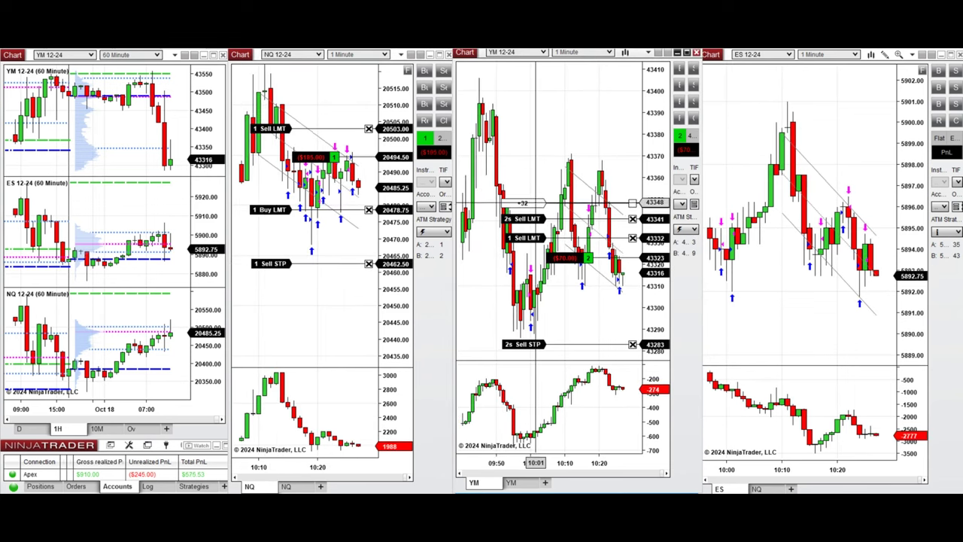
{"action": "left_click_drag", "start_coordinate": [536, 219], "coordinate": [536, 201]}
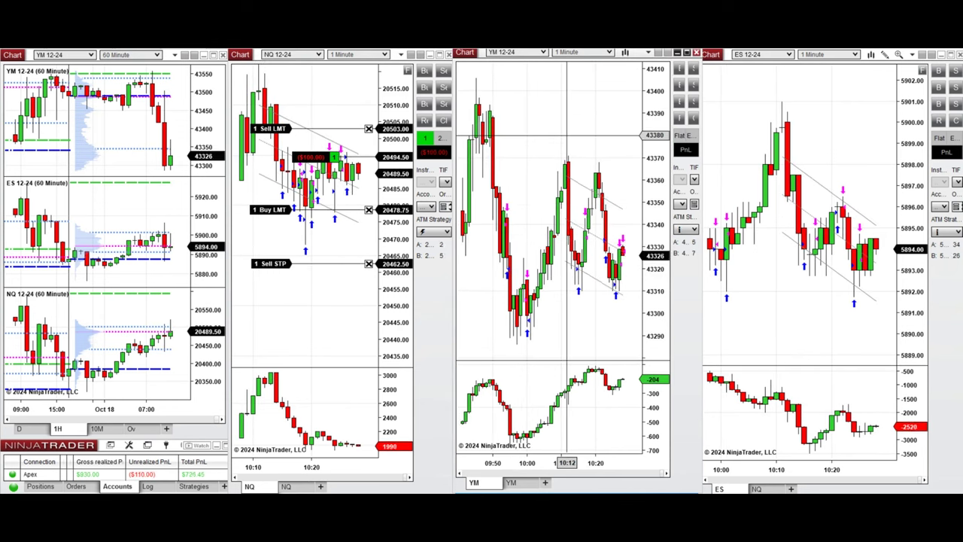
Step: Lower the NQ sell stop to 20459.75 and the buy limit to 20469.75, and move the sell limit slightly above 20494.50
{"action": "left_click", "coordinate": [271, 264]}
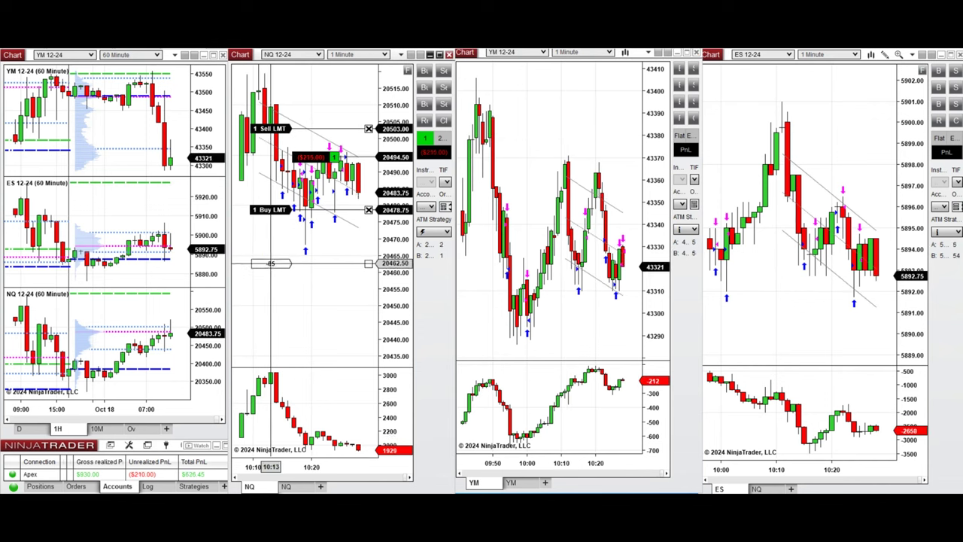
{"action": "left_click", "coordinate": [306, 273]}
{"action": "left_click", "coordinate": [300, 273]}
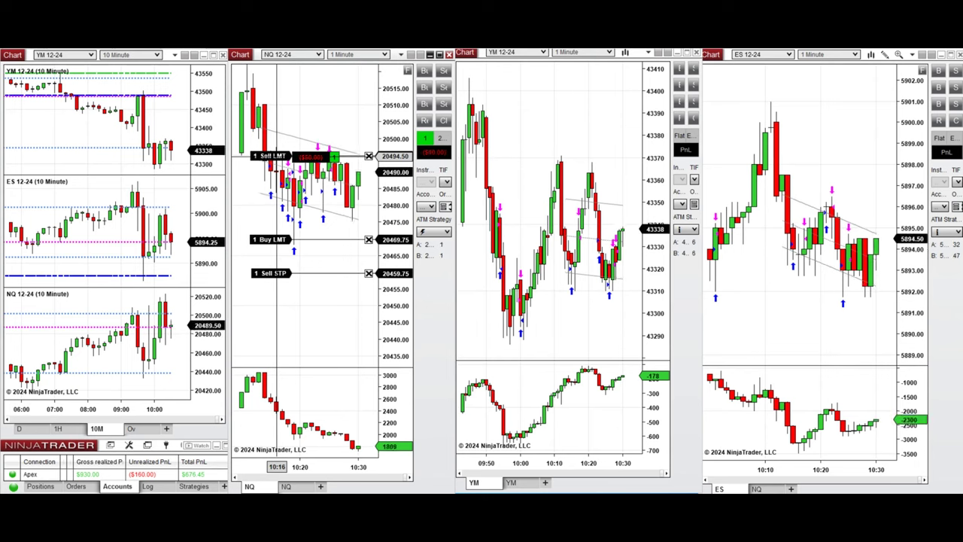
{"action": "left_click_drag", "start_coordinate": [277, 156], "coordinate": [277, 142]}
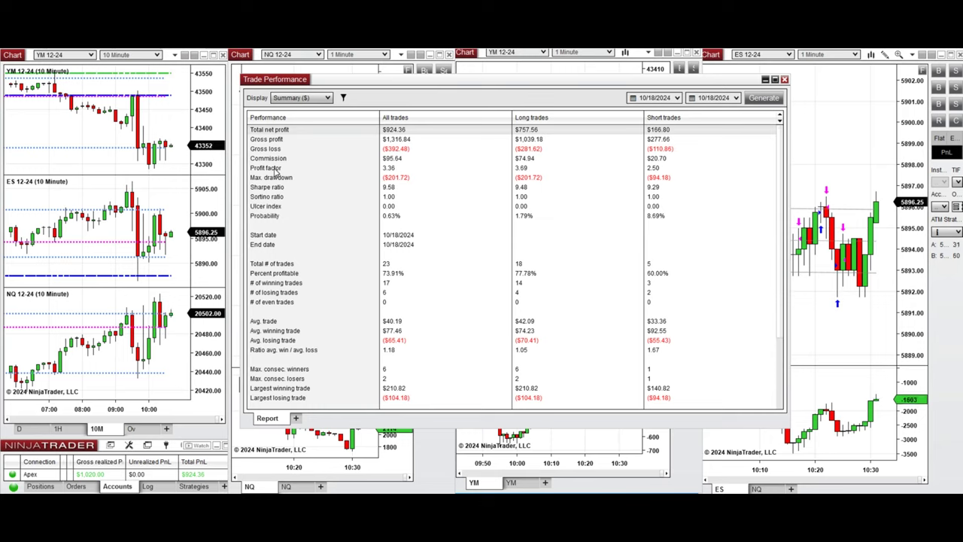
Step: Review the profit factor, percent profitable, average win/loss ratio, and largest winning and losing trades in the Trade Performance summary
{"action": "left_click", "coordinate": [276, 168]}
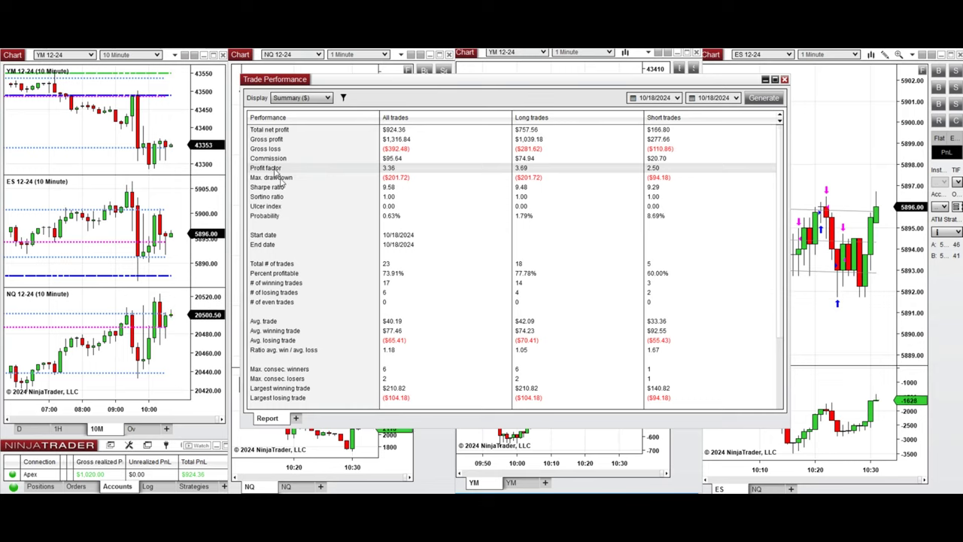
{"action": "left_click", "coordinate": [287, 275]}
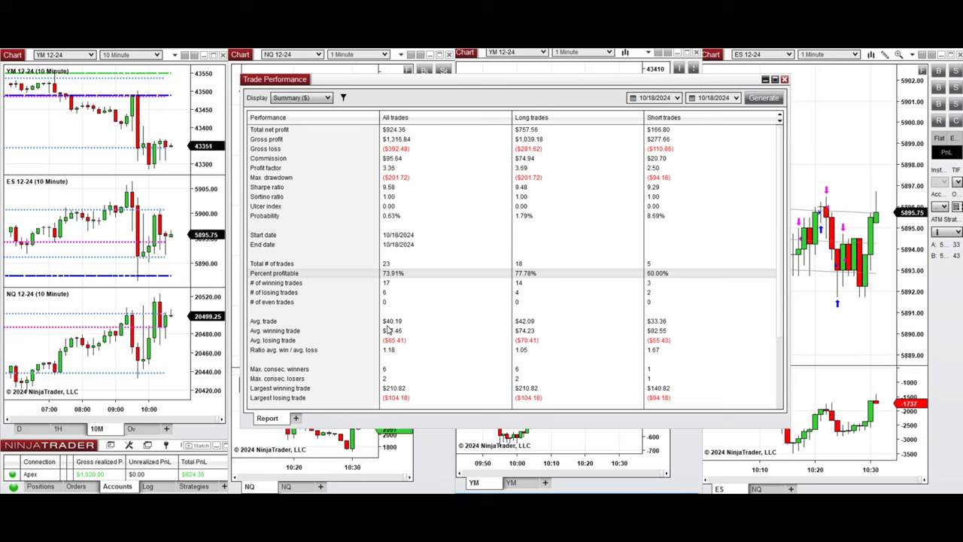
{"action": "left_click", "coordinate": [325, 351]}
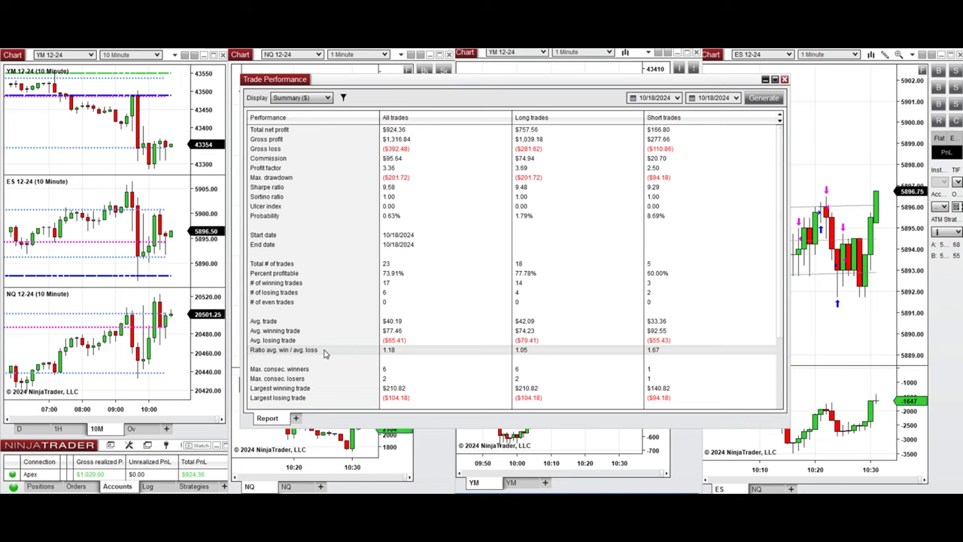
{"action": "left_click", "coordinate": [303, 389]}
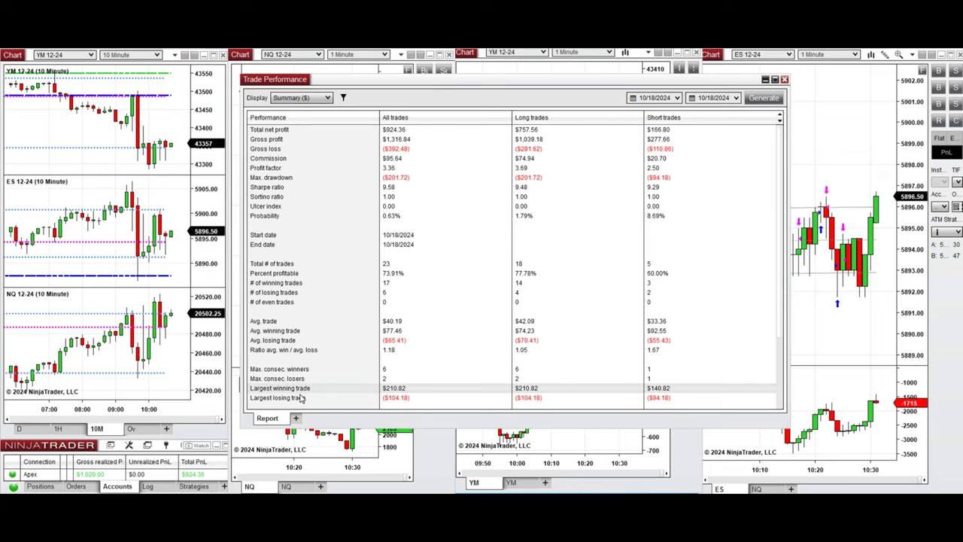
{"action": "left_click", "coordinate": [300, 398]}
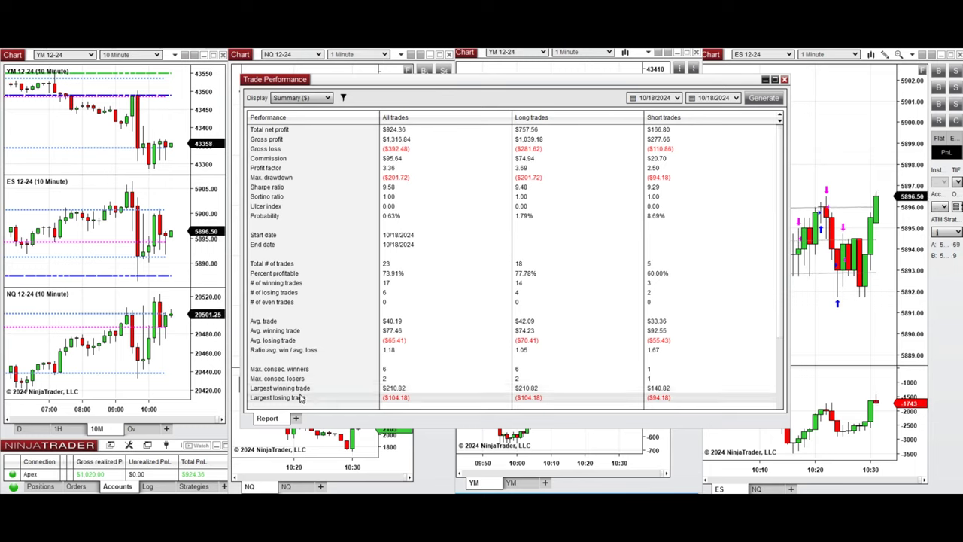